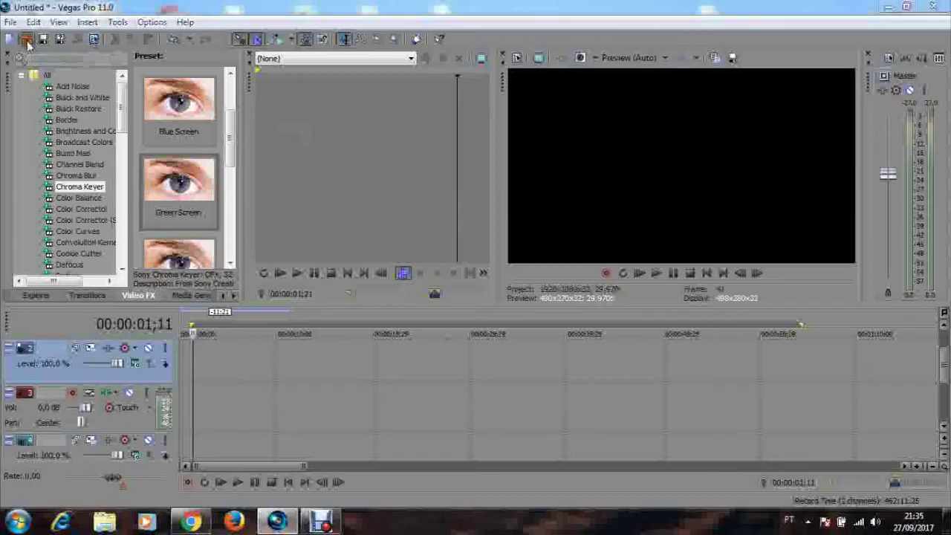
Step: Import the MVI_0613 video from the desktop folder "1º tutorial para meu Canal" into the timeline
left_click(28, 42)
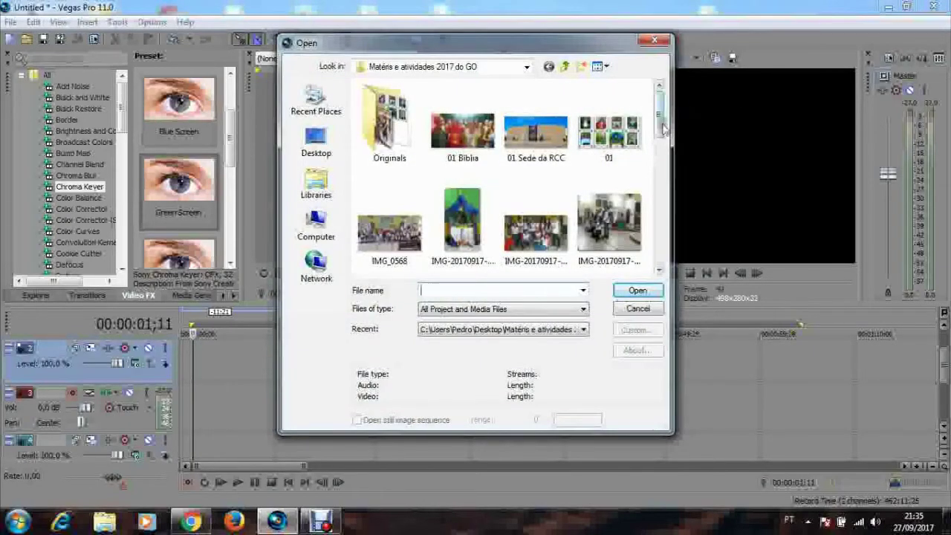
key("BackSpace")
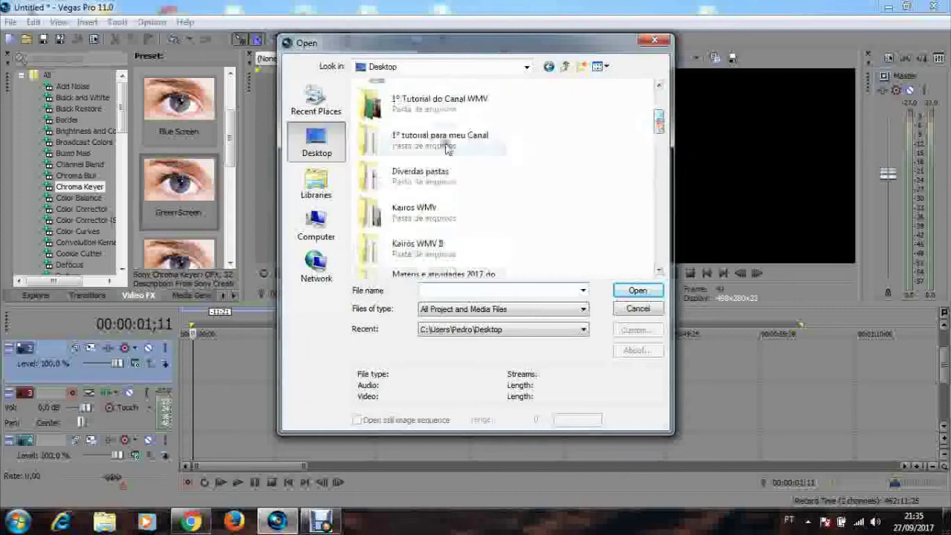
double_click(420, 146)
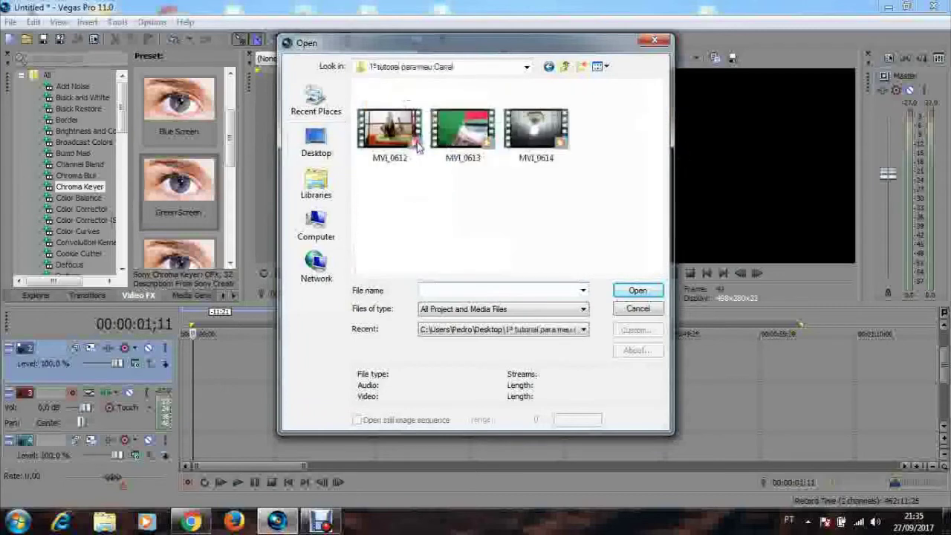
double_click(460, 136)
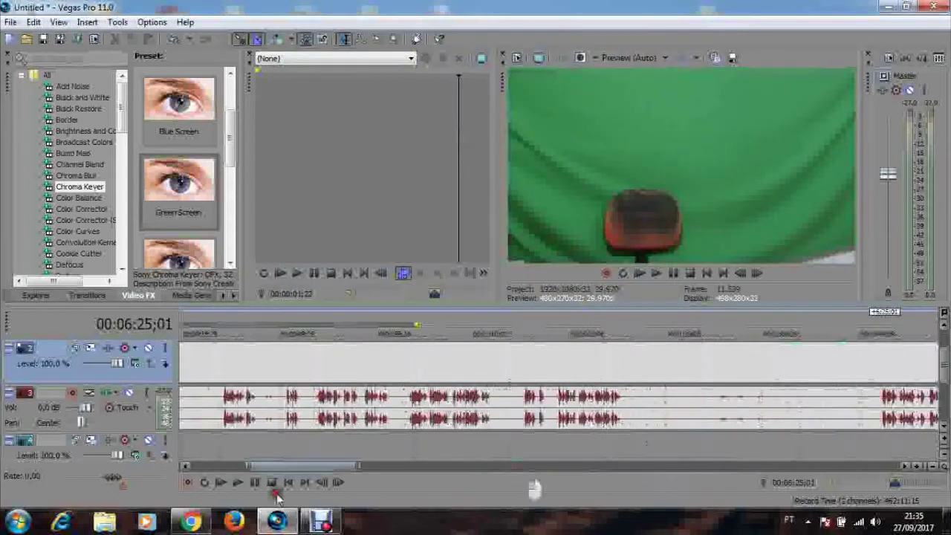
Step: Split the green-screen clip at 00:00:19;16 and delete the part before the cut
left_click(370, 383)
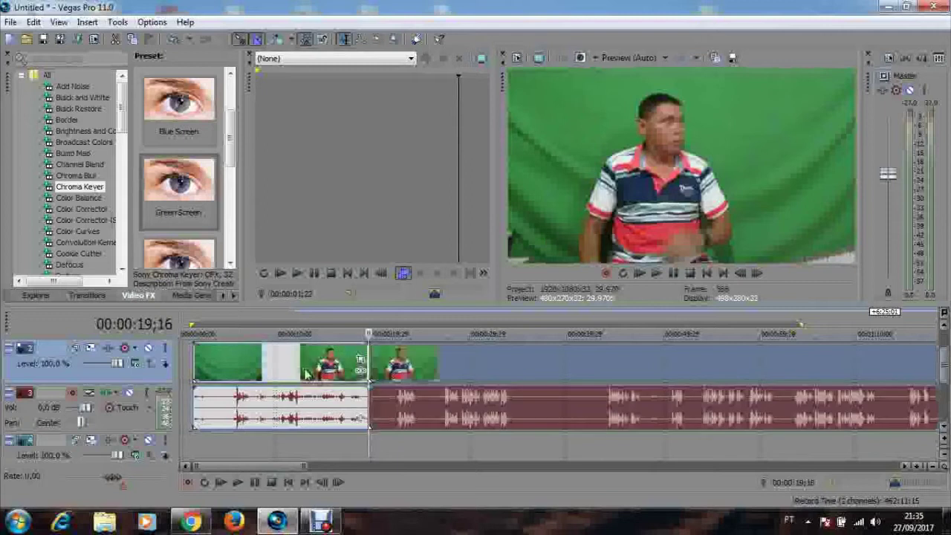
left_click(304, 374)
key("Delete")
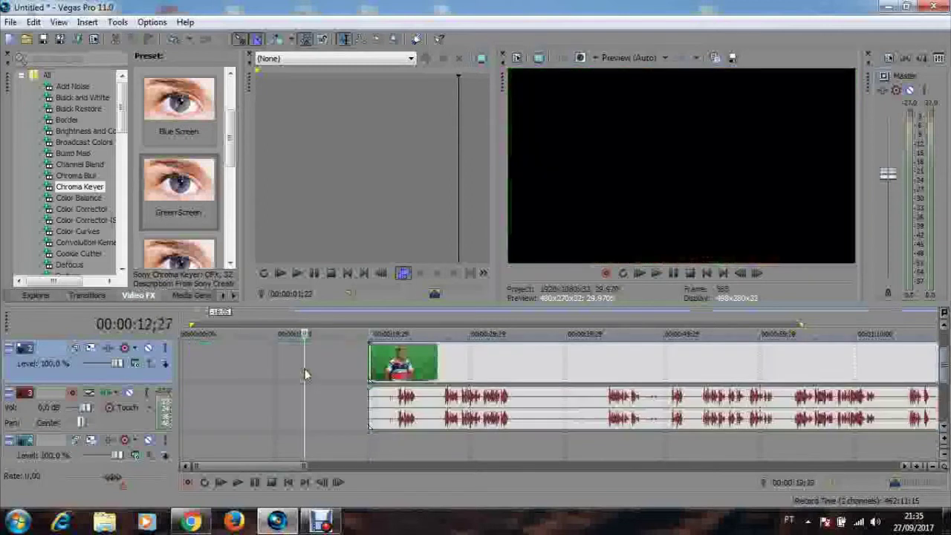
Step: Trim away everything after 00:00:30;01 and move the remaining clip to the start of the timeline
left_click(470, 381)
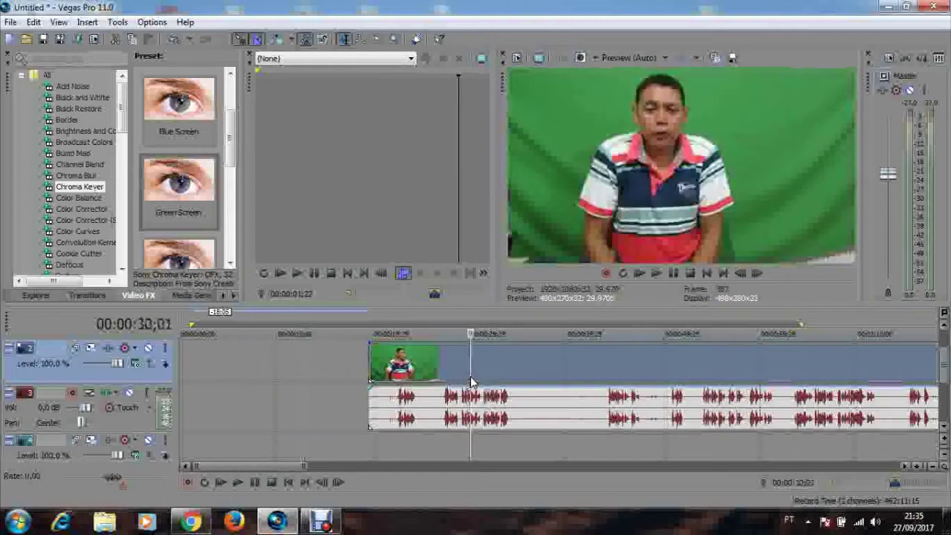
key("s")
key("Delete")
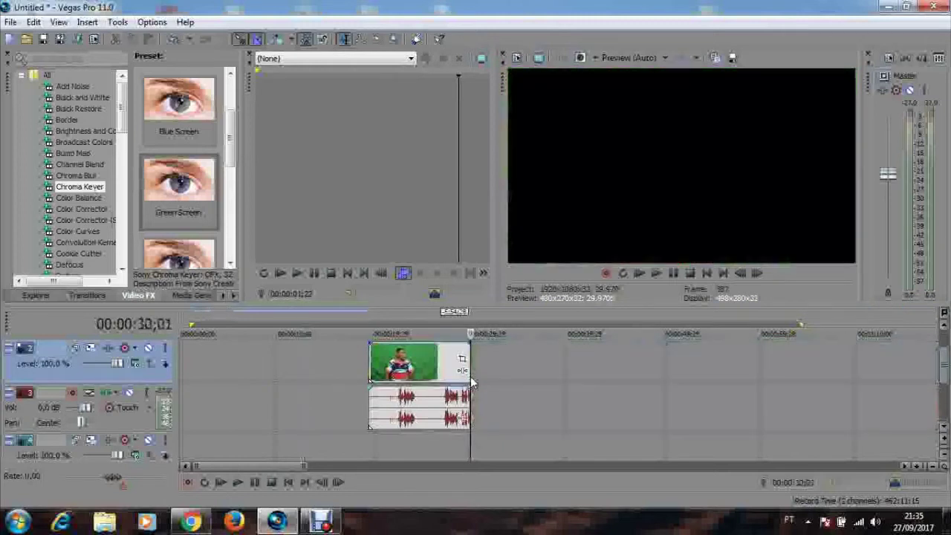
left_click_drag(416, 372, 228, 369)
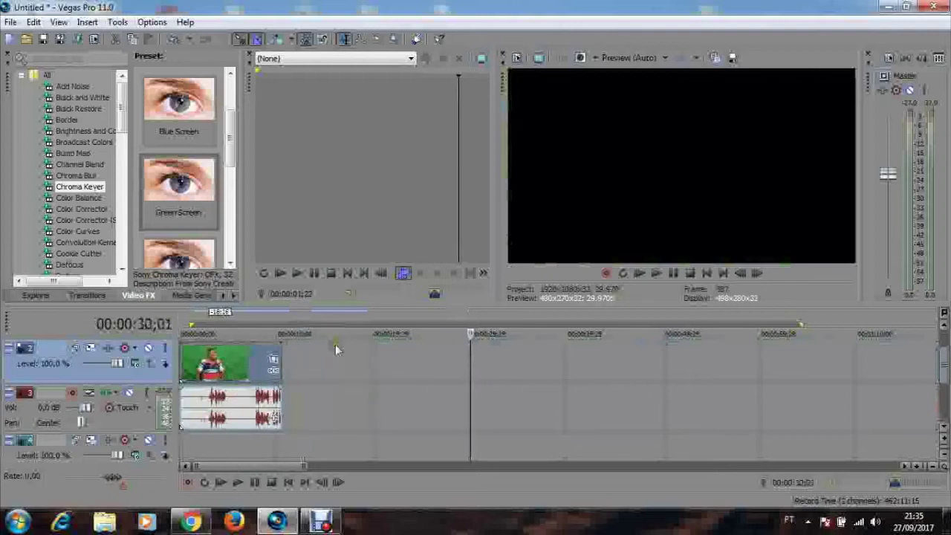
Step: Crop the clip's frame to about 583 × 328 around the presenter's head and shoulders
left_click(222, 364)
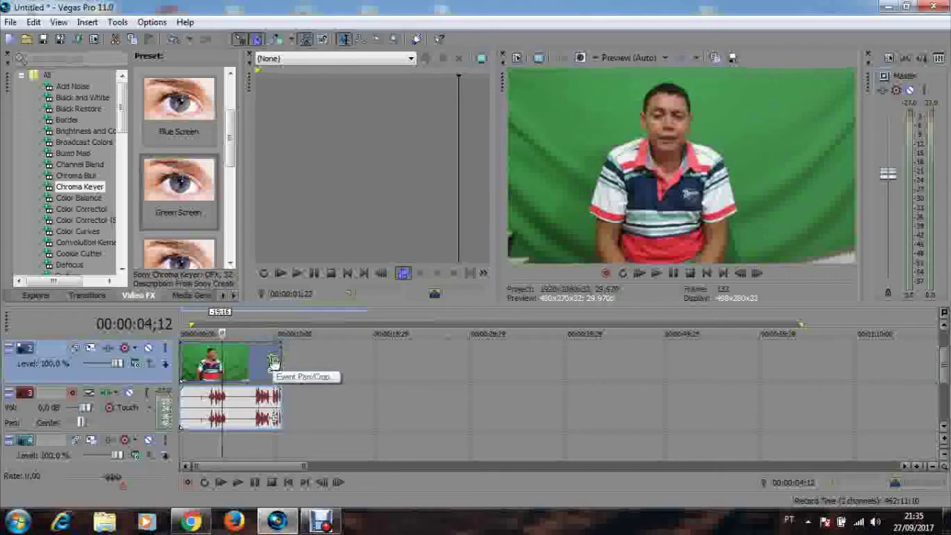
left_click(273, 362)
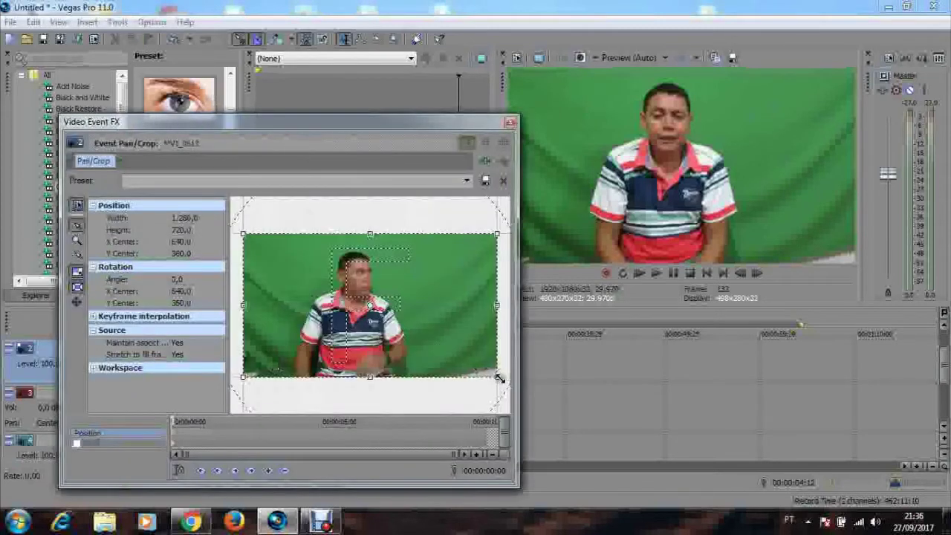
left_click_drag(498, 378, 386, 284)
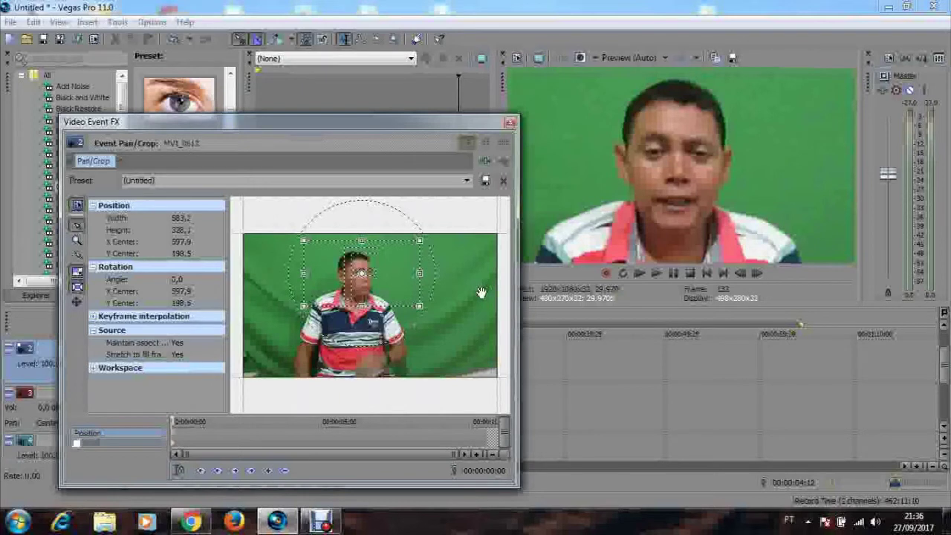
left_click(511, 122)
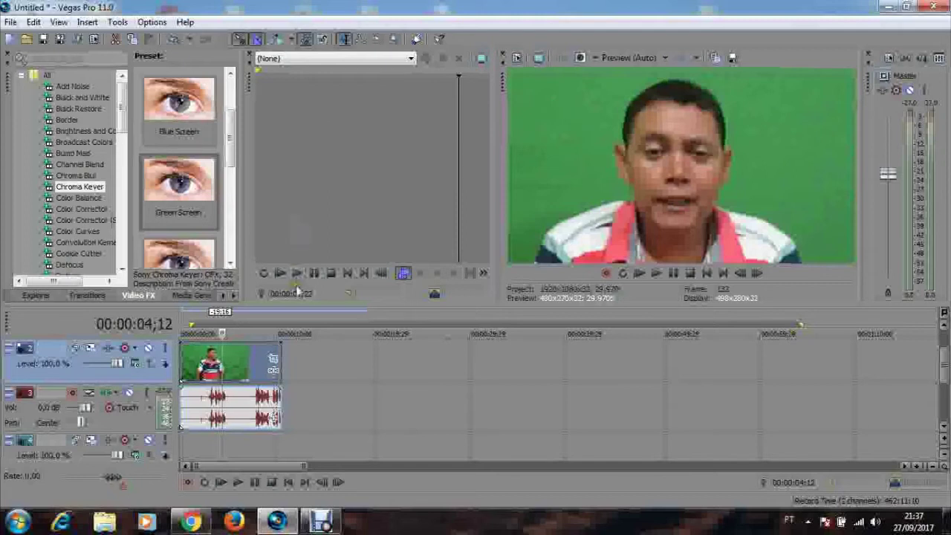
Step: Add the Sony Color Corrector and Sony Color Curves effects to the green-screen clip
left_click(274, 375)
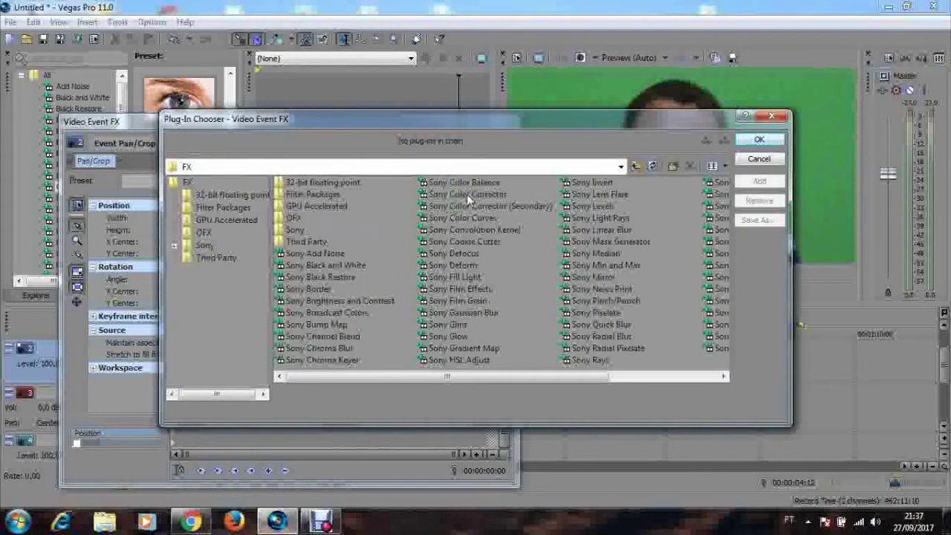
left_click(466, 194)
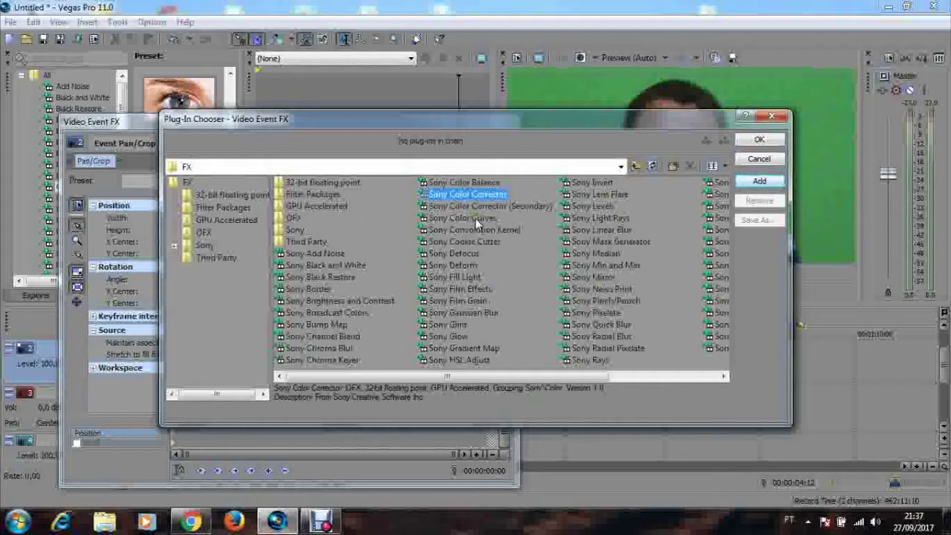
left_click(476, 218, "ctrl")
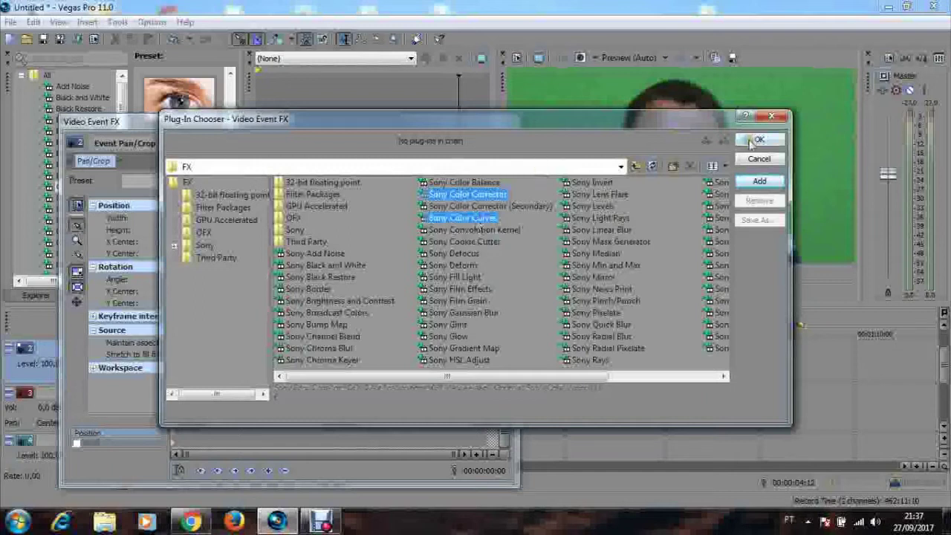
left_click(755, 140)
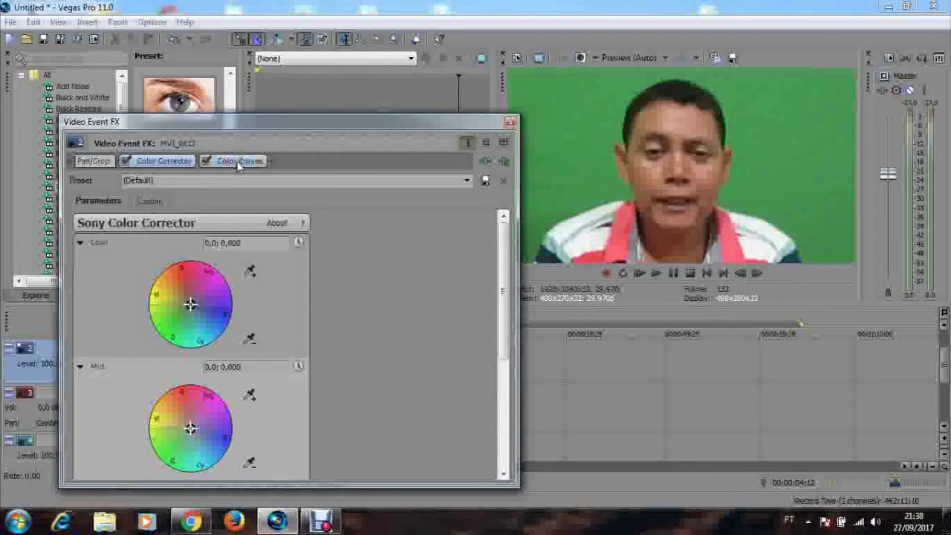
Step: Brighten the clip by bending the upper part of the RGB color curve upward
left_click(238, 162)
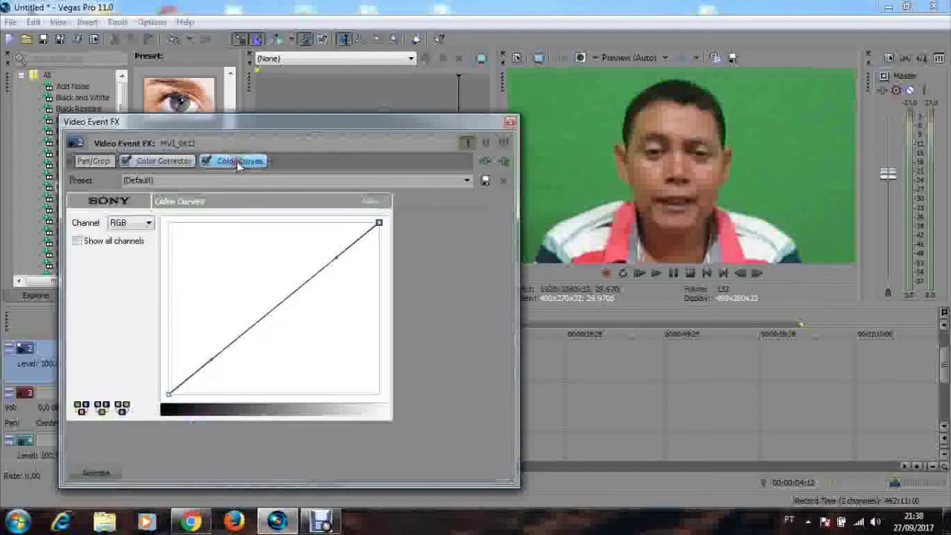
left_click(336, 256)
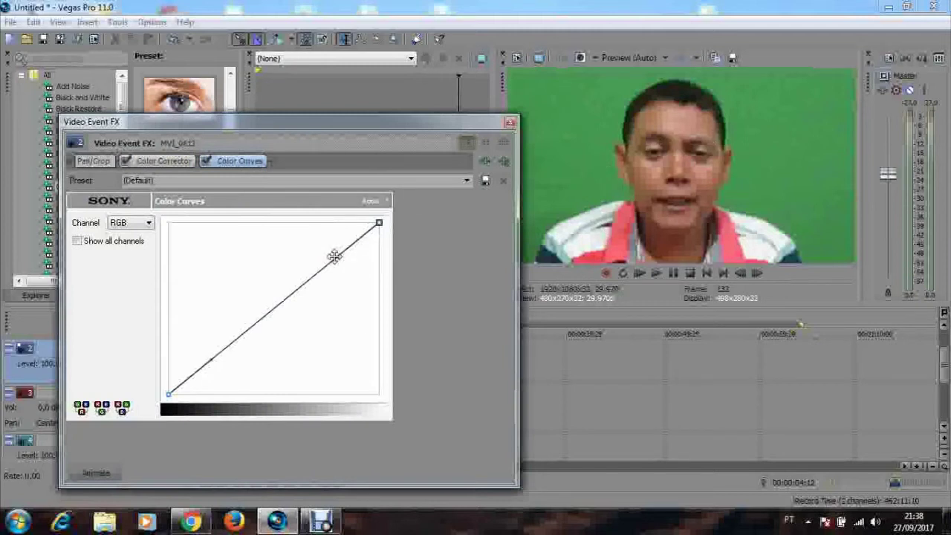
left_click_drag(334, 256, 244, 261)
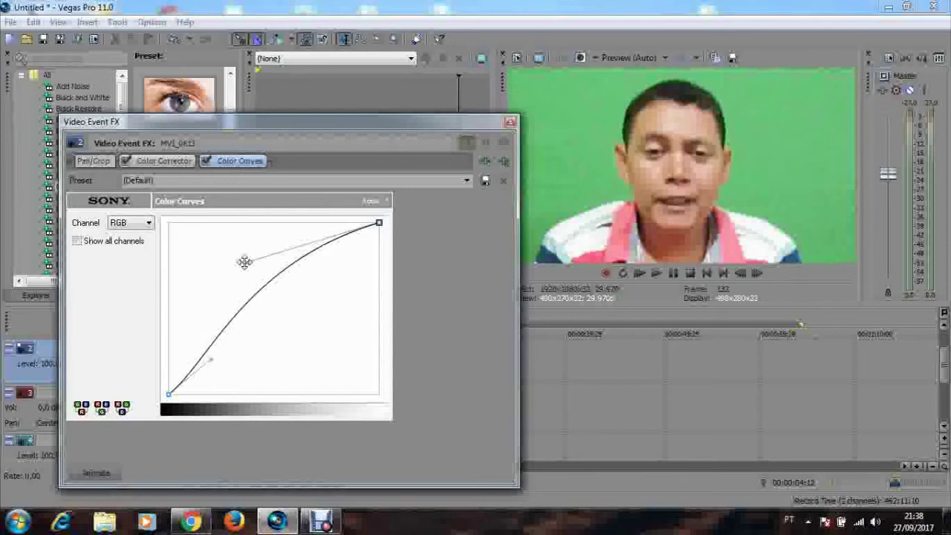
Step: Raise the Color Corrector saturation to 1.421 and close the effect settings
left_click(170, 162)
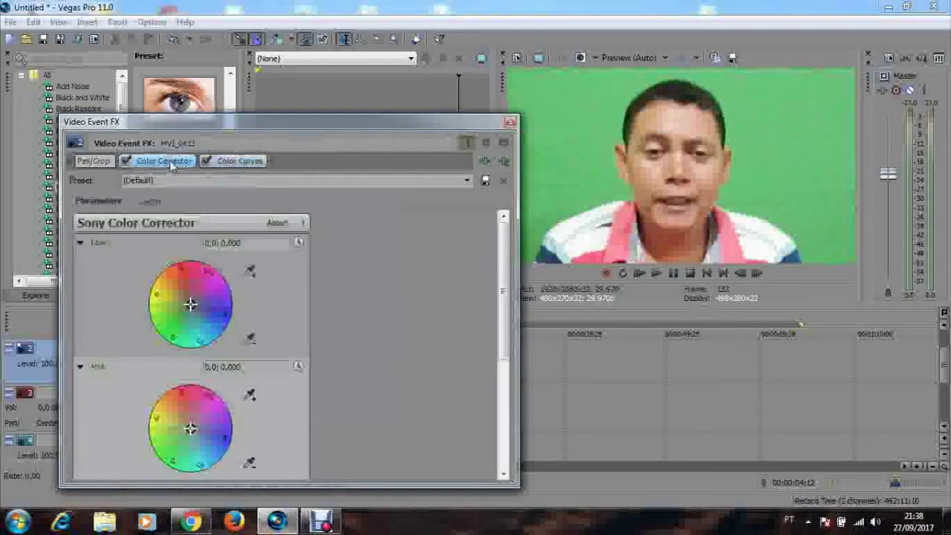
left_click_drag(499, 267, 510, 379)
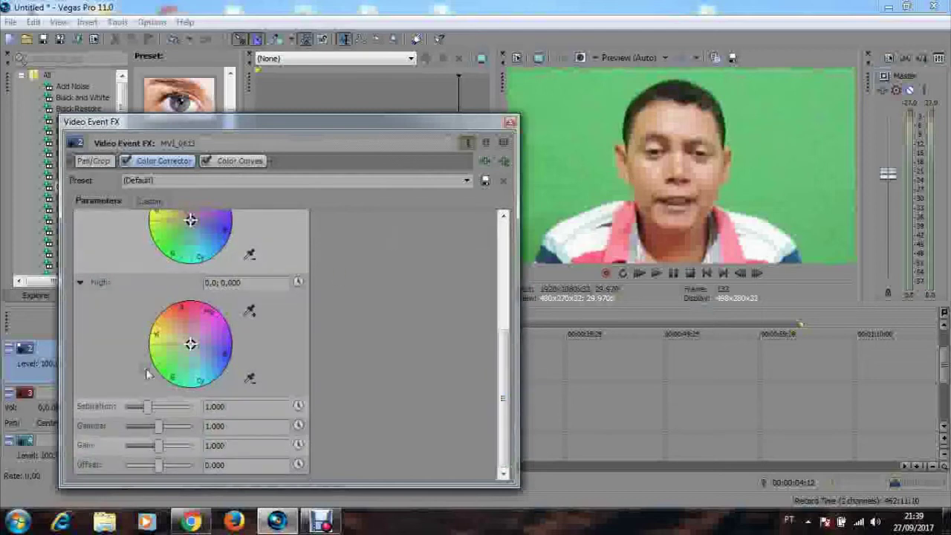
left_click_drag(154, 407, 159, 405)
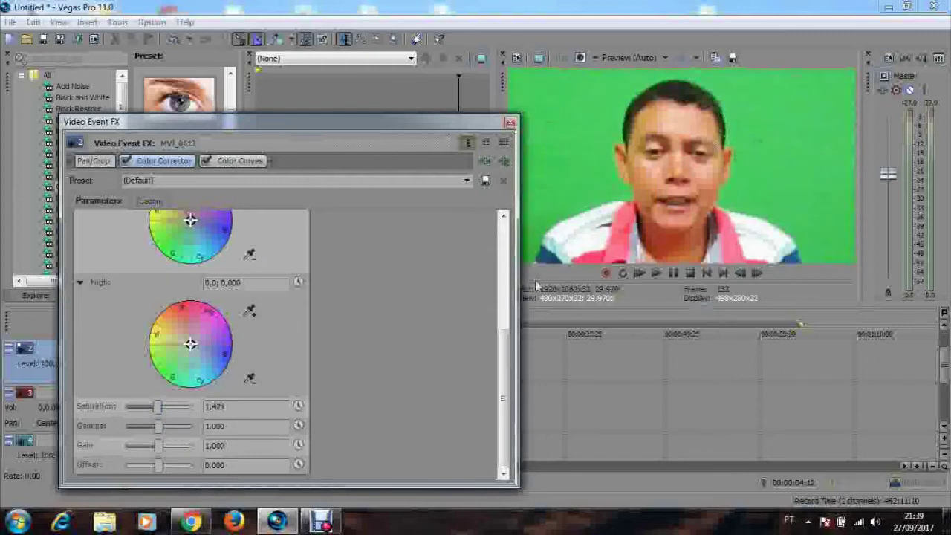
left_click(510, 123)
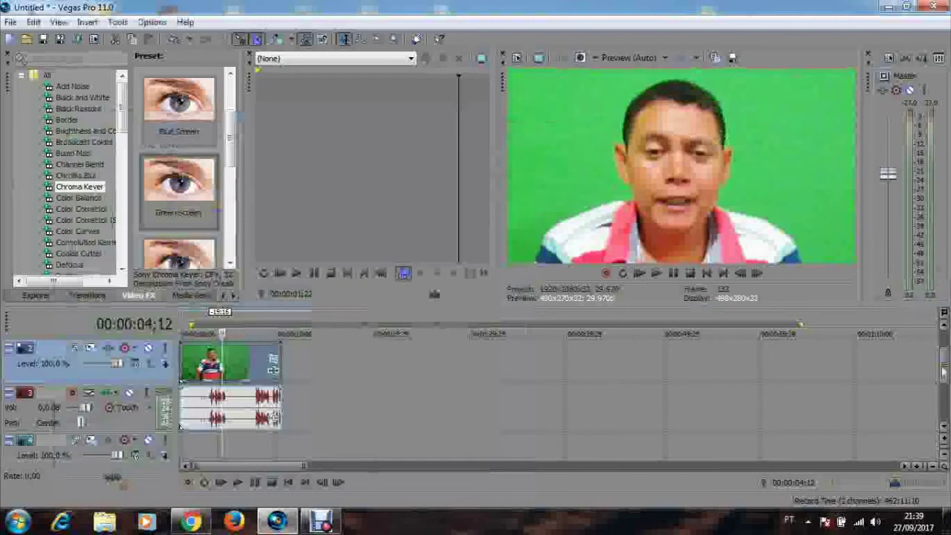
Step: Insert the "01 Sede da RCC" image from the "Matéris e atividades 2017 do GO" folder at the start of the lower video track
left_click_drag(946, 357, 947, 378)
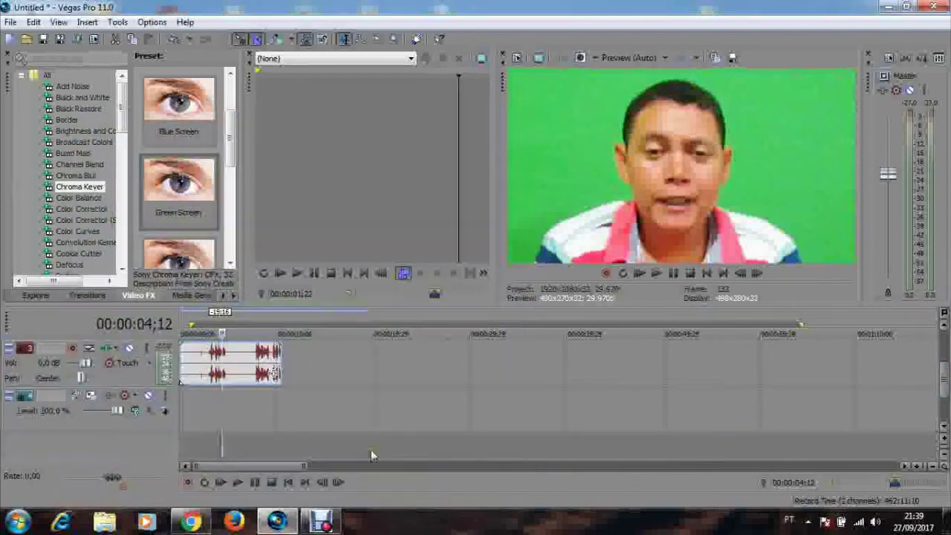
left_click(181, 429)
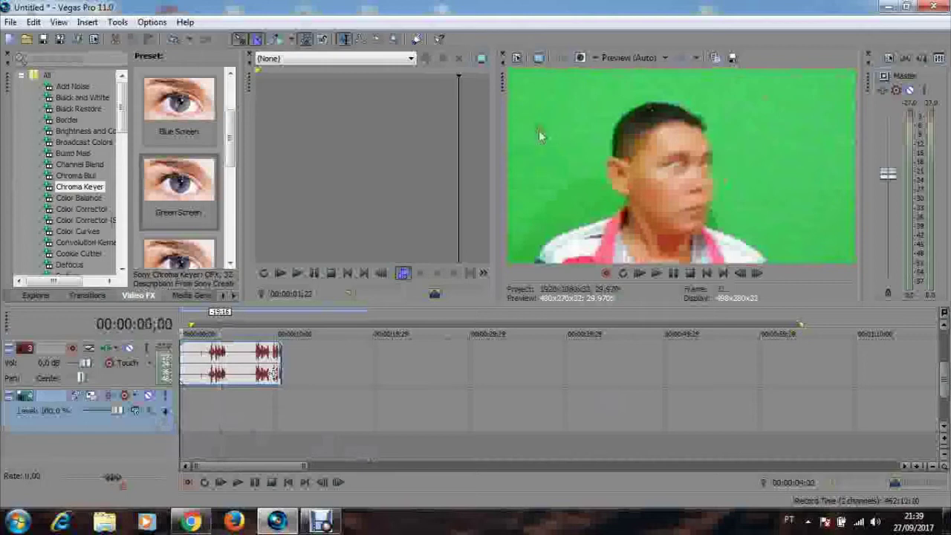
left_click(26, 41)
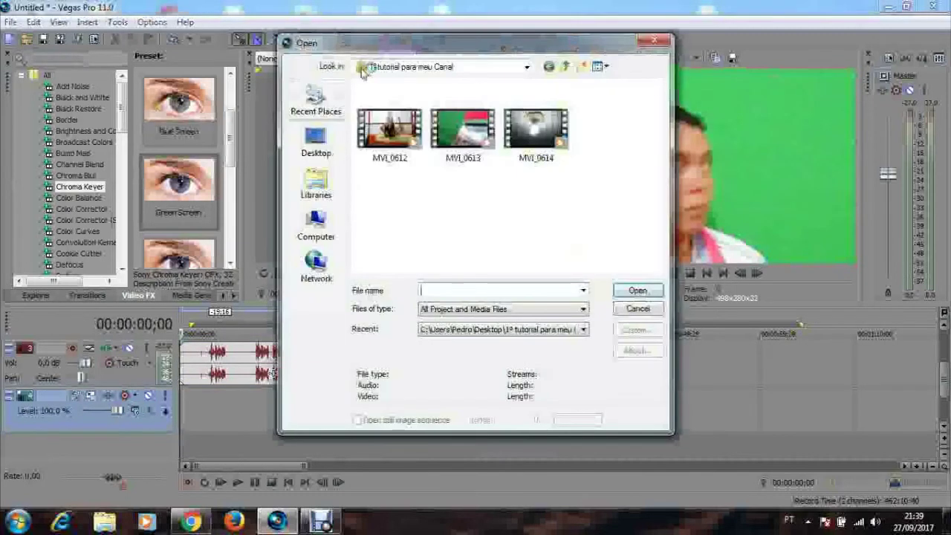
left_click(315, 145)
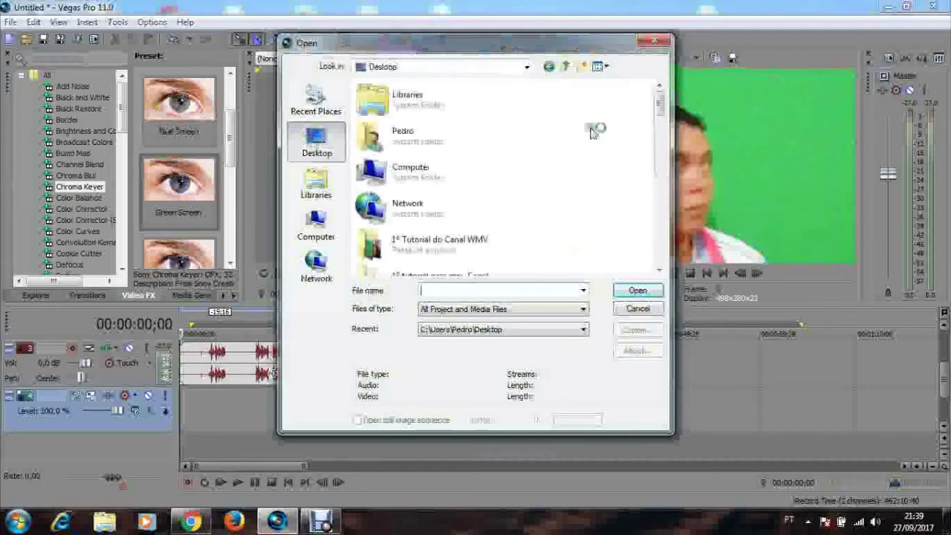
scroll(635, 134, "down", 1)
left_click_drag(661, 109, 664, 138)
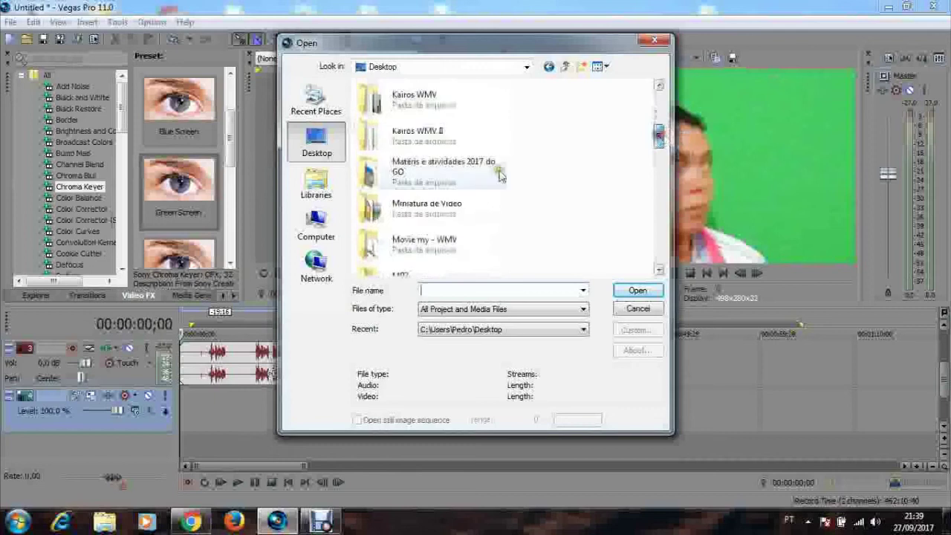
double_click(431, 173)
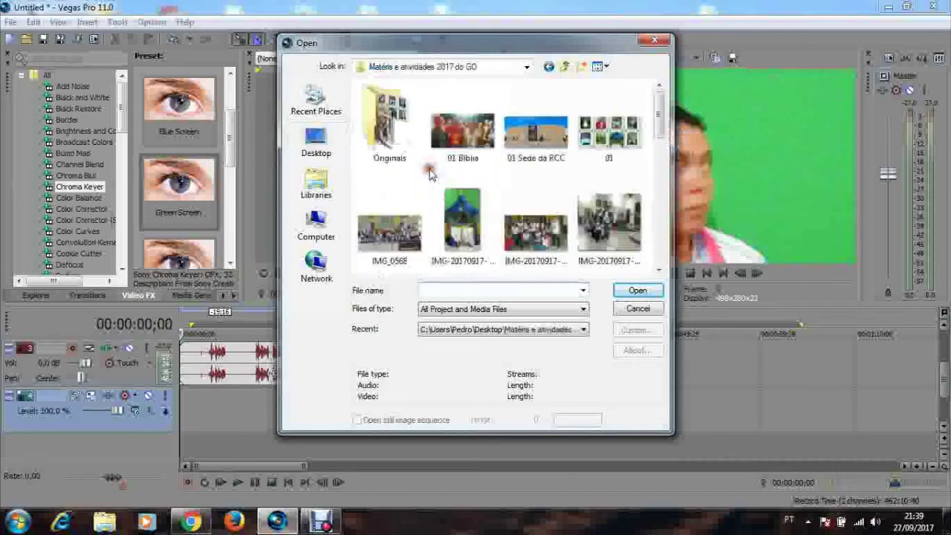
double_click(546, 137)
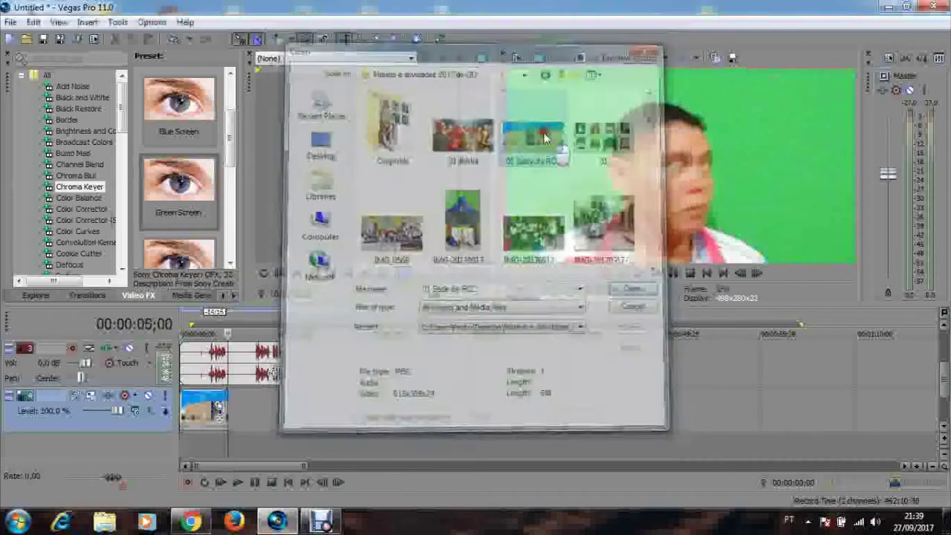
Step: Apply the Chroma Keyer effect's Green Screen preset to the presenter clip
left_click(199, 405)
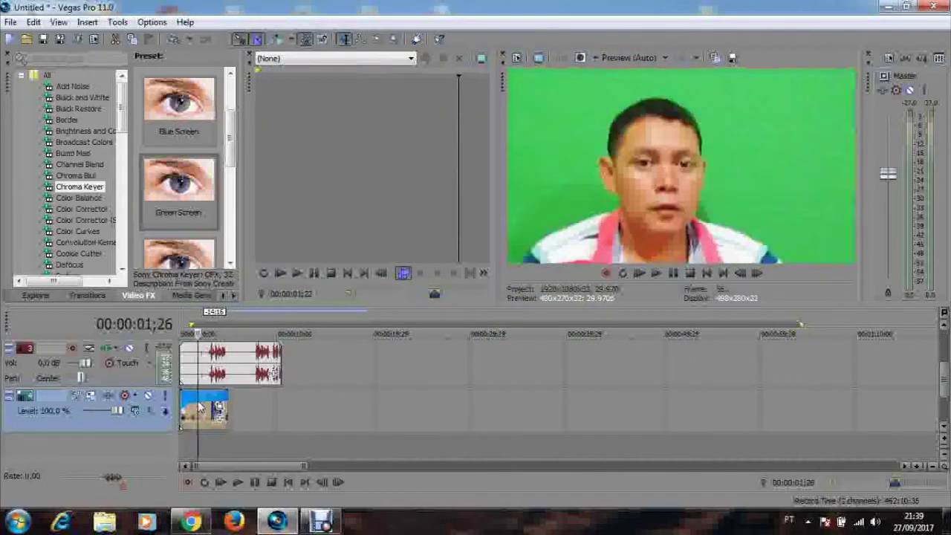
scroll(198, 407, "up", 2)
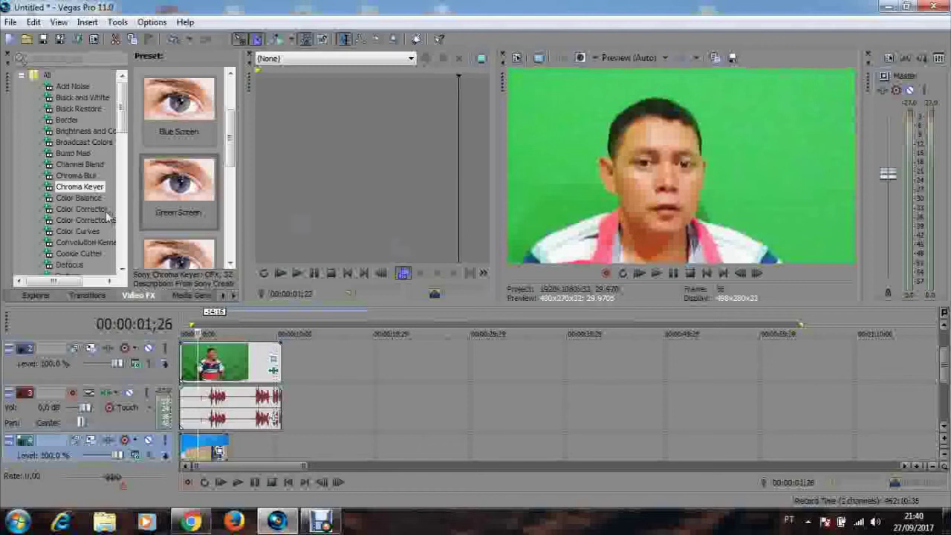
left_click(104, 296)
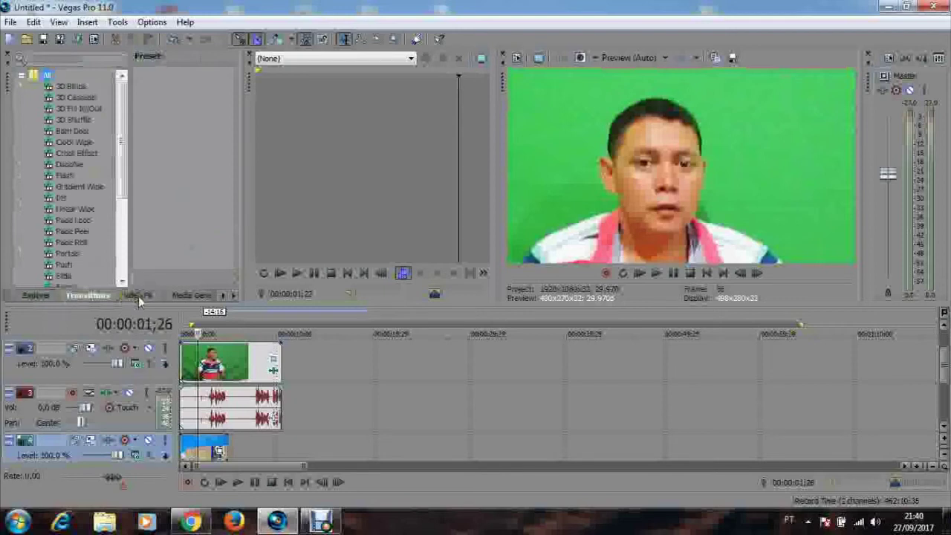
left_click(138, 297)
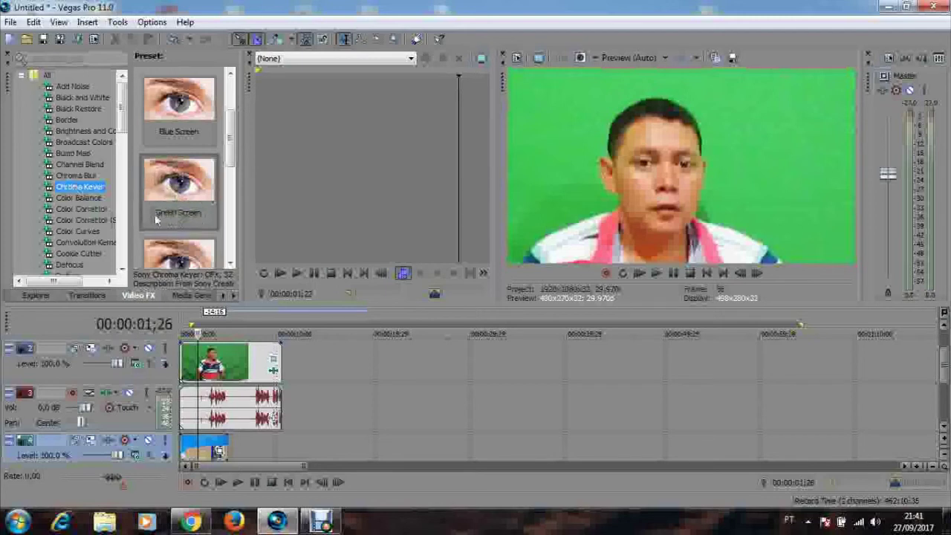
left_click_drag(184, 219, 550, 145)
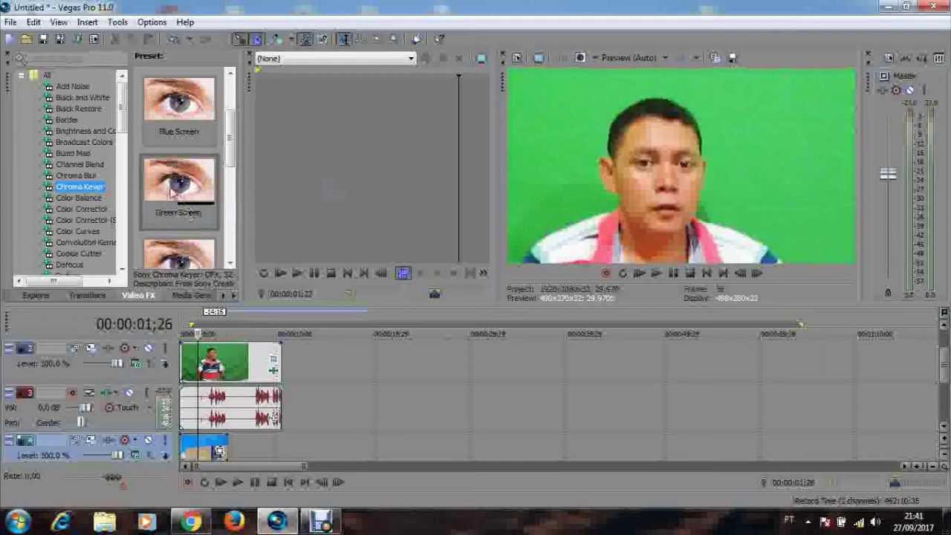
left_click_drag(170, 181, 211, 361)
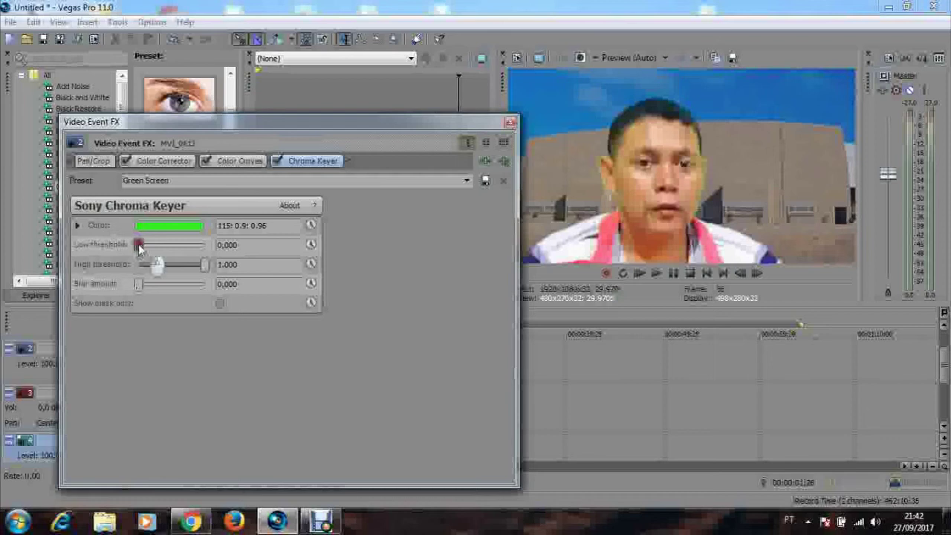
Step: Set the Chroma Keyer's low threshold to 0.347 and its high threshold to 0.653
left_click_drag(145, 247, 161, 243)
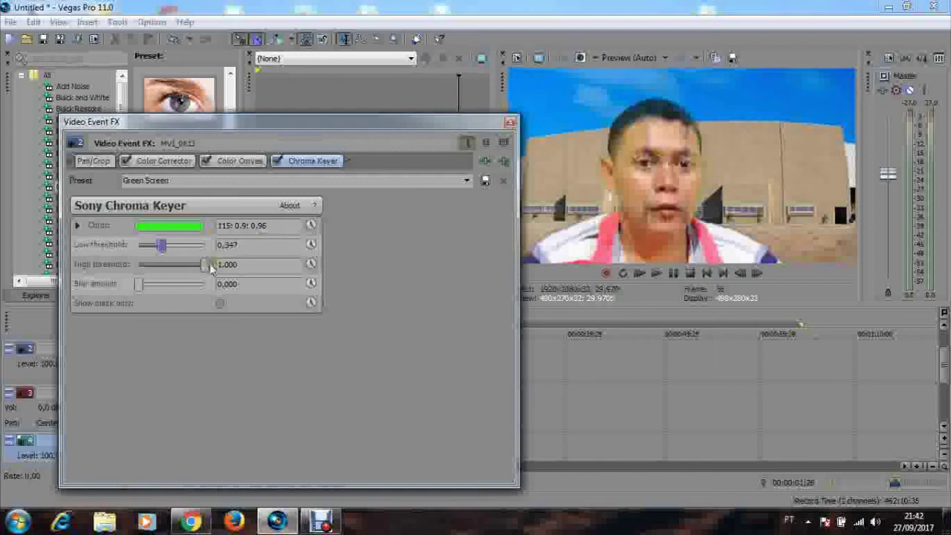
left_click_drag(206, 269, 182, 269)
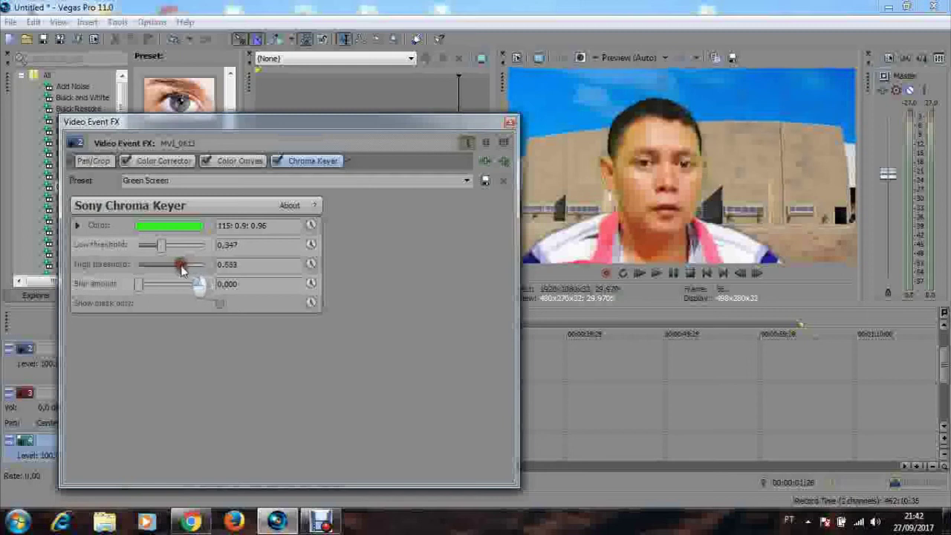
left_click_drag(182, 269, 183, 269)
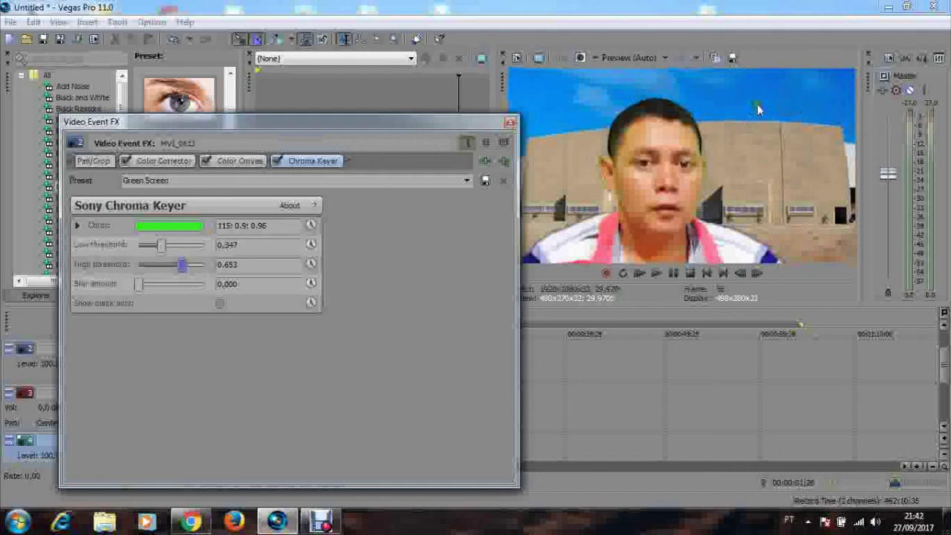